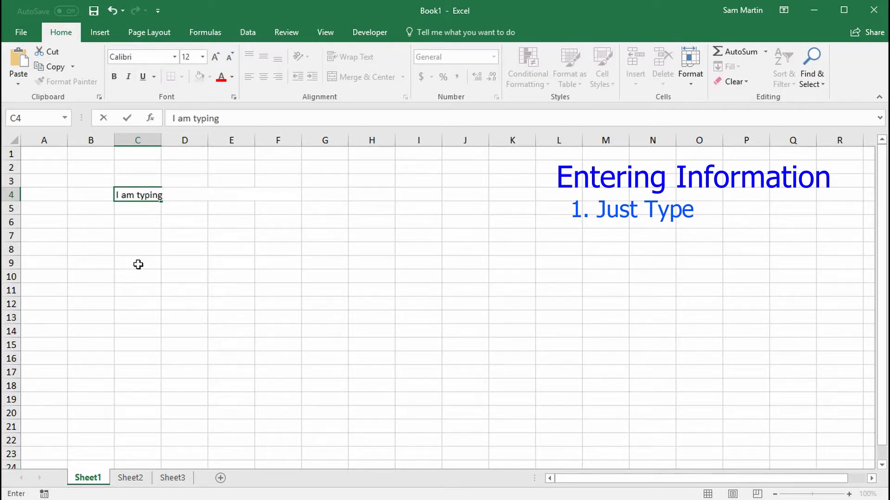
# - Commit the entry in C4 and replace its text through the formula bar with "I am editing this in the formula bar"
pyautogui.press('Return')
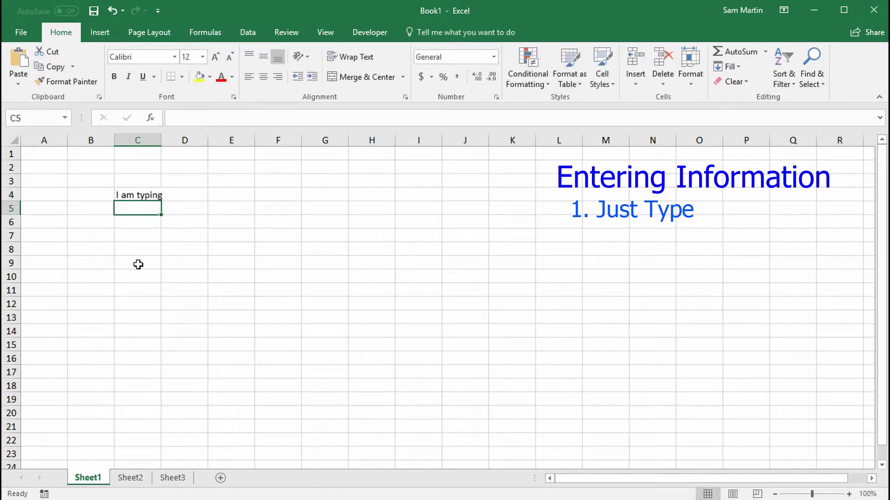
pyautogui.click(133, 189)
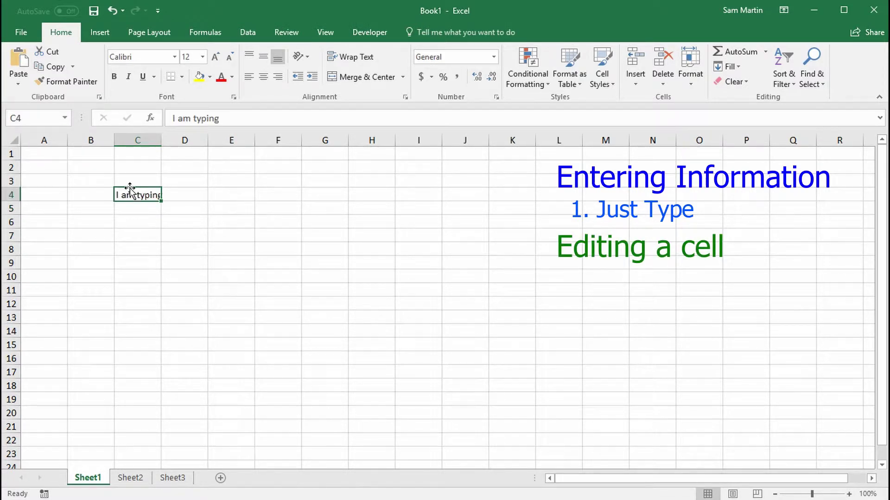
pyautogui.click(232, 118)
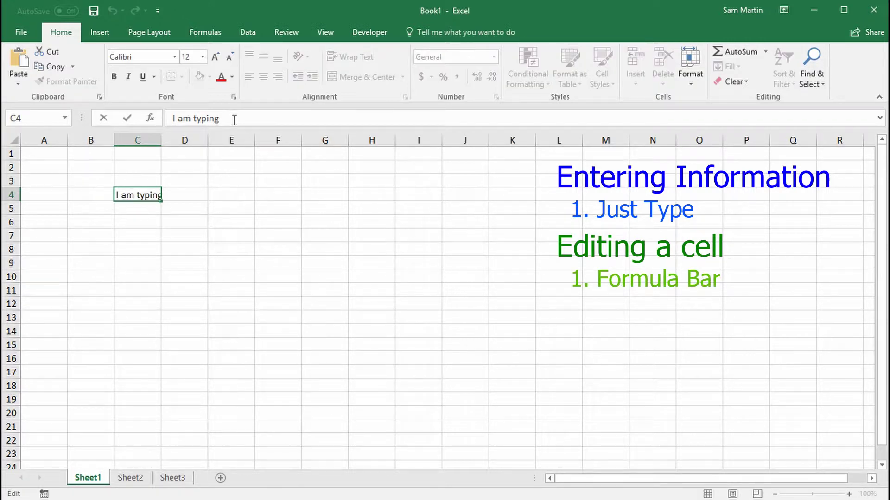
pyautogui.press('BackSpace')
pyautogui.press('BackSpace')
pyautogui.press('BackSpace')
pyautogui.press('BackSpace')
pyautogui.press('BackSpace')
pyautogui.press('BackSpace')
pyautogui.press('BackSpace')
pyautogui.press('BackSpace')
pyautogui.press('BackSpace')
pyautogui.press('BackSpace')
pyautogui.press('BackSpace')
pyautogui.write('I am editing this ')
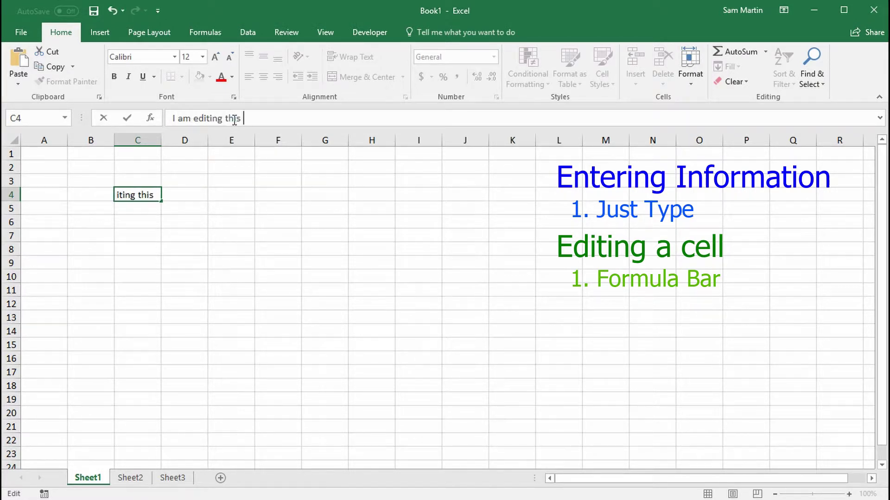
pyautogui.write('in the formula ')
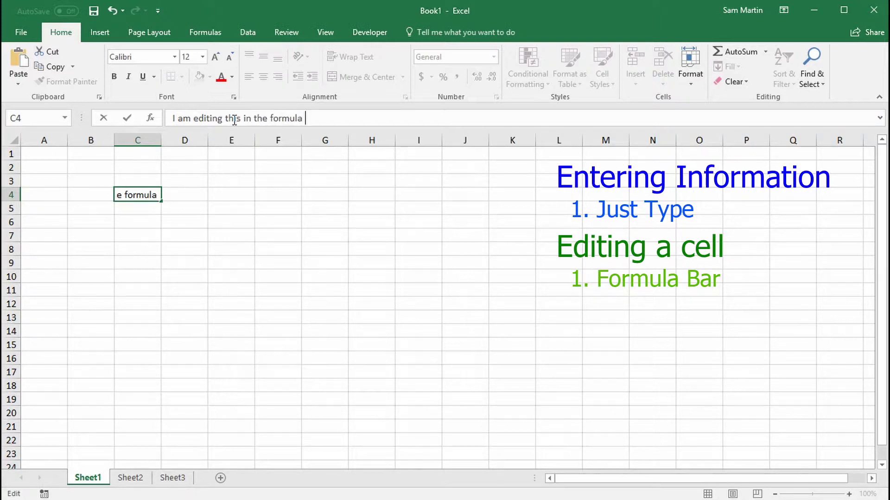
pyautogui.write('bar')
pyautogui.press('Return')
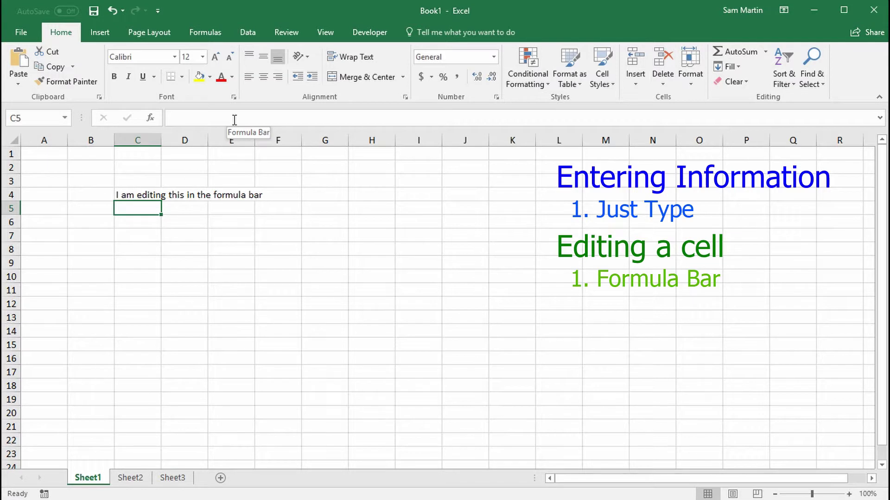
# - Edit C4 directly in the cell, replacing "in the formula bar" so it reads "I am editing this from the cell directly"
pyautogui.click(139, 195)
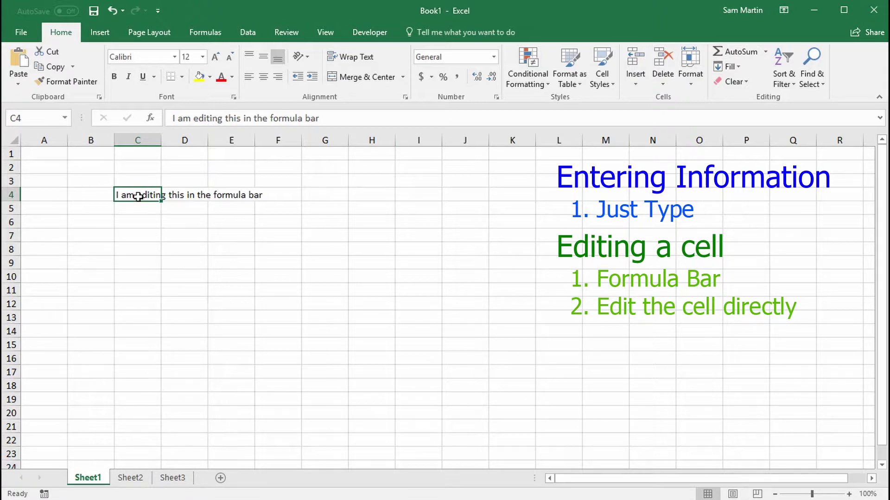
pyautogui.doubleClick(138, 194)
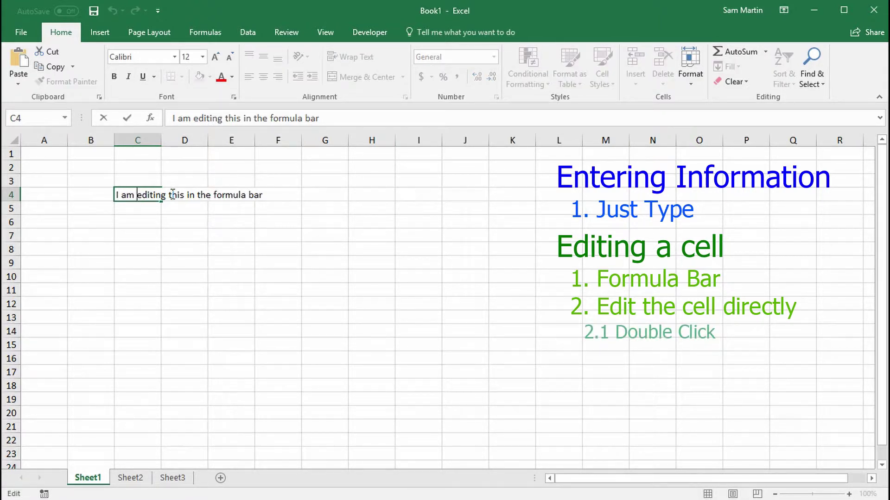
pyautogui.moveTo(187, 195); pyautogui.dragTo(453, 215)
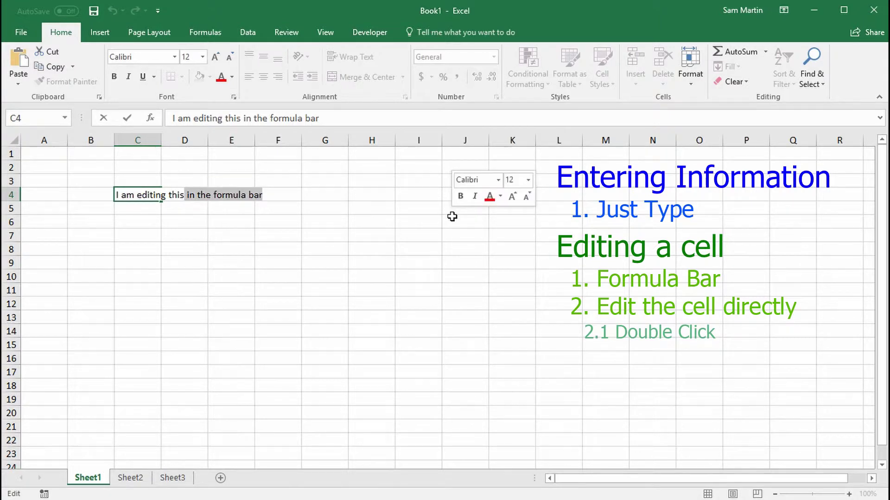
pyautogui.press('Delete')
pyautogui.write('from t')
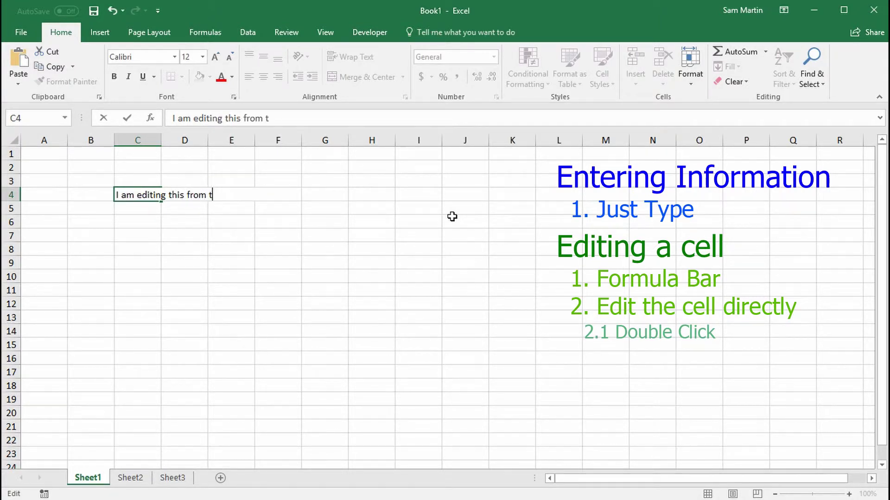
pyautogui.write('he cell directlr')
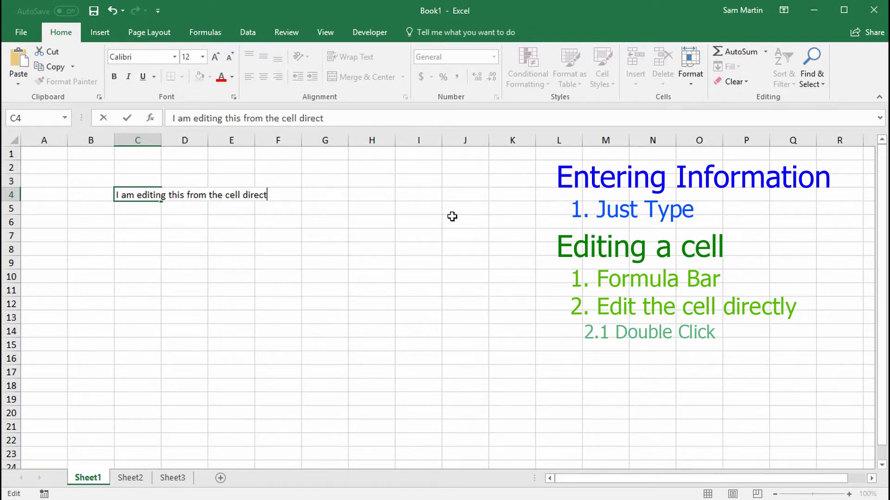
pyautogui.press('BackSpace')
pyautogui.write('y')
pyautogui.press('Return')
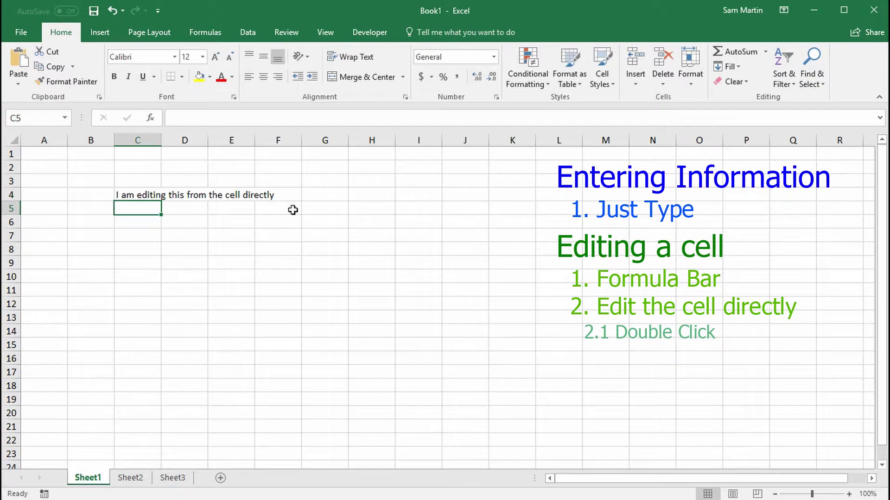
# - Append "by pressing F2" to the end of the text in C4
pyautogui.click(144, 193)
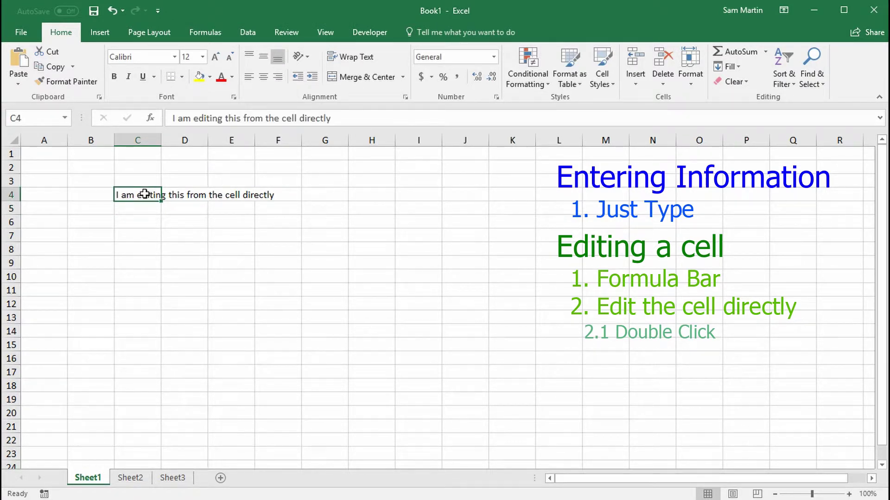
pyautogui.press('F2')
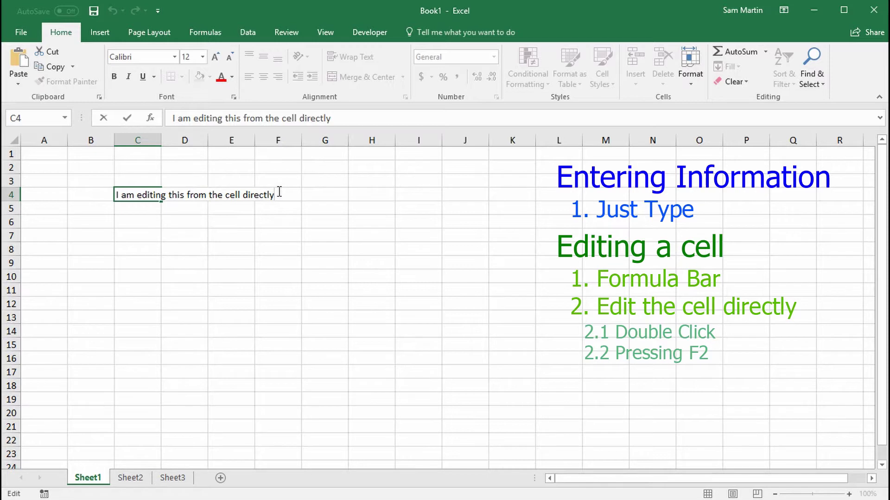
pyautogui.write('by pressing F2')
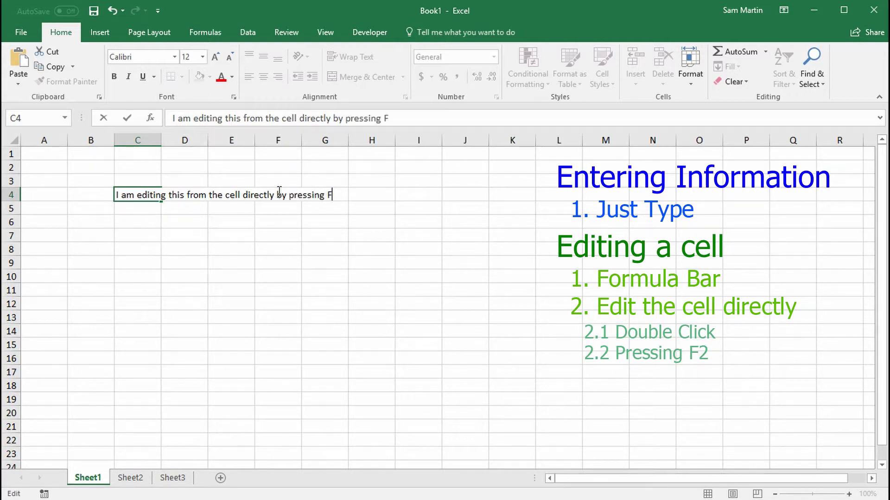
pyautogui.press('Return')
# - Enter the word "Text" in C6 and the number 45 in C7
pyautogui.press('Return')
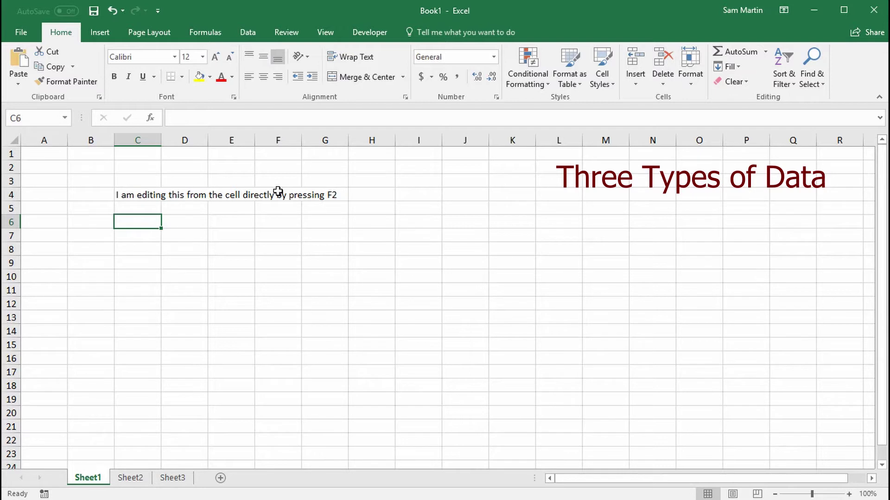
pyautogui.write('Text')
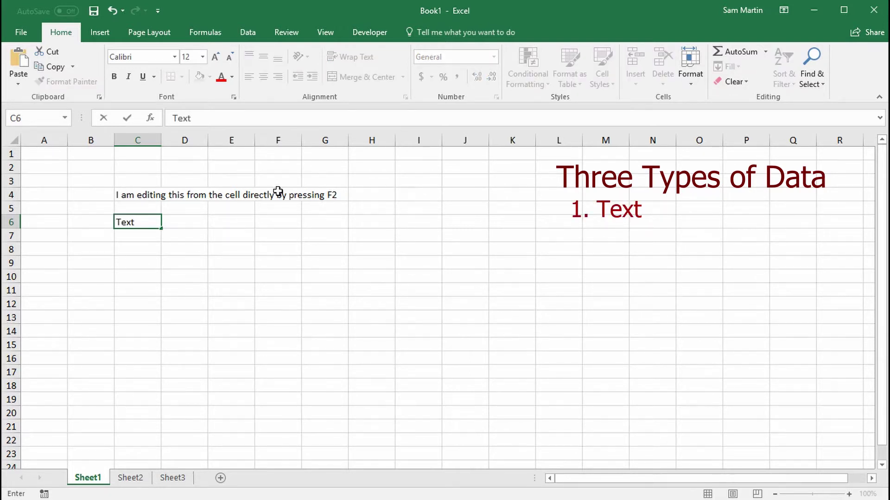
pyautogui.press('Return')
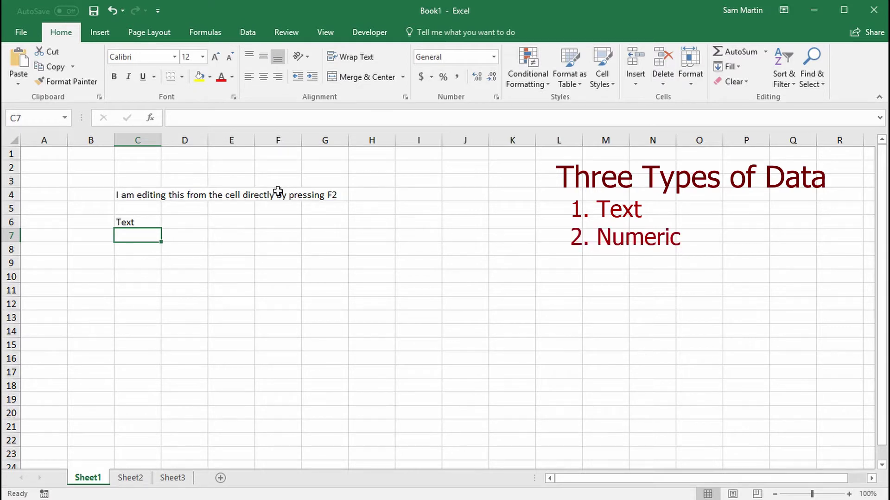
pyautogui.write('45')
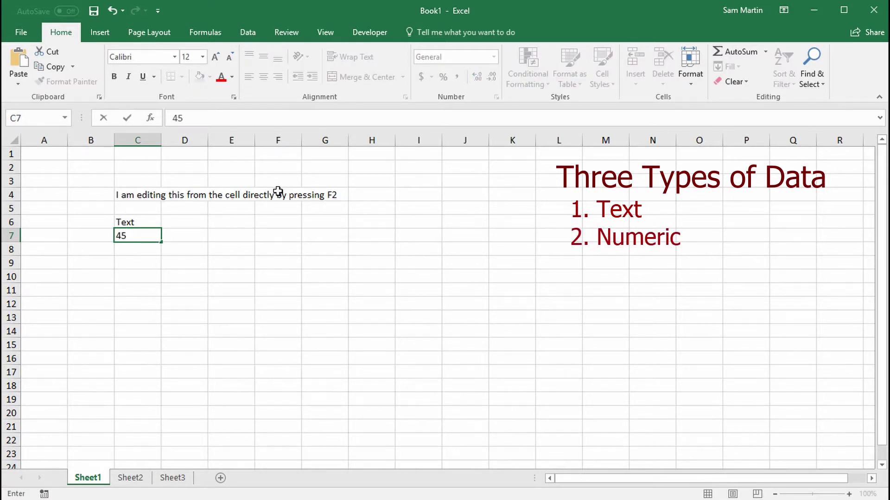
pyautogui.press('Return')
# - Format D7 as currency and enter $45.32 in it
pyautogui.click(179, 234)
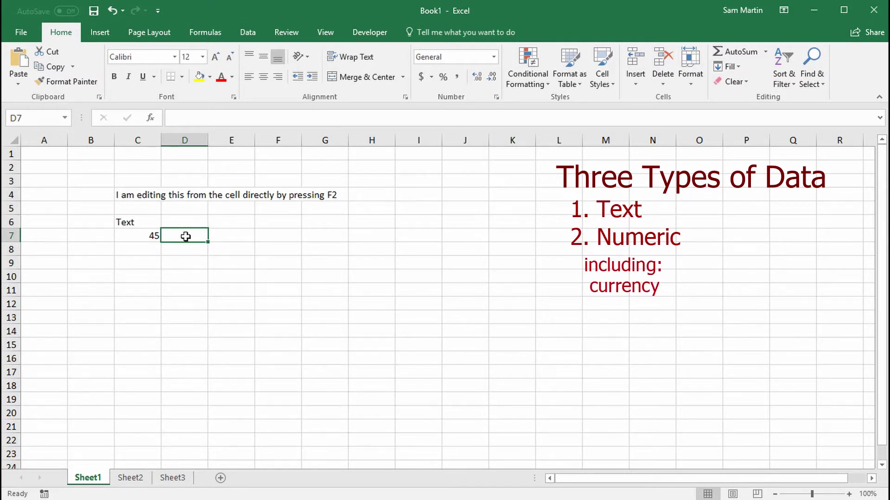
pyautogui.hotkey('ctrl', 'shift', '4')
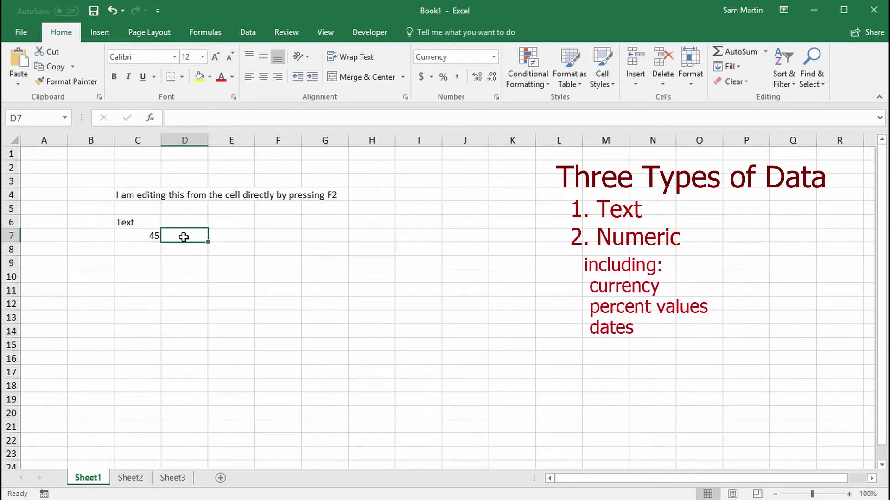
pyautogui.write('$')
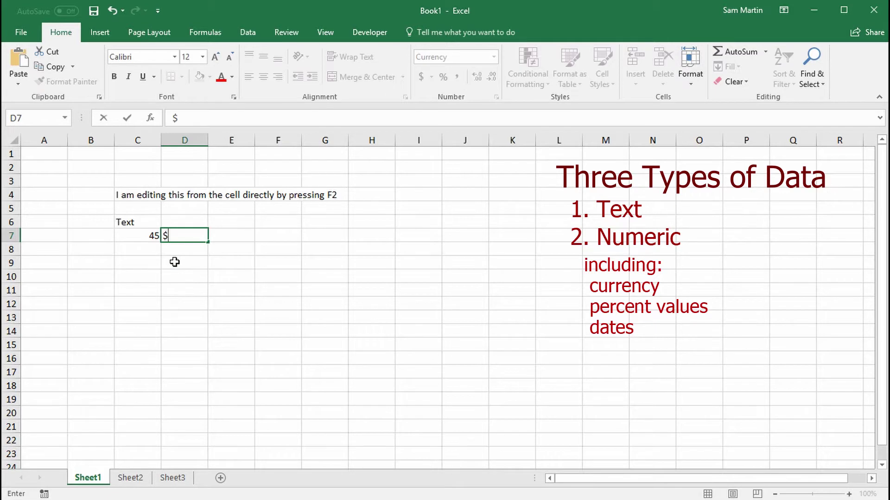
pyautogui.write('45.32')
pyautogui.press('Return')
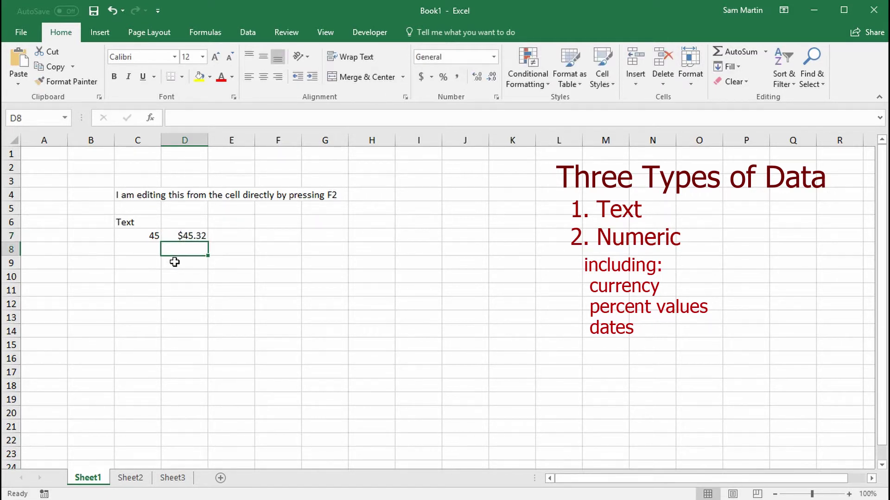
pyautogui.click(179, 234)
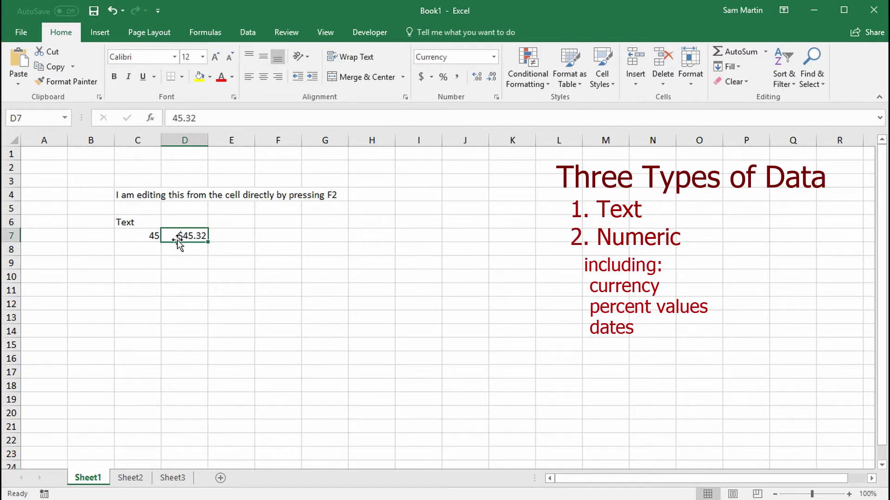
# - Enter the percentage 65% in E7
pyautogui.click(237, 241)
pyautogui.write('65')
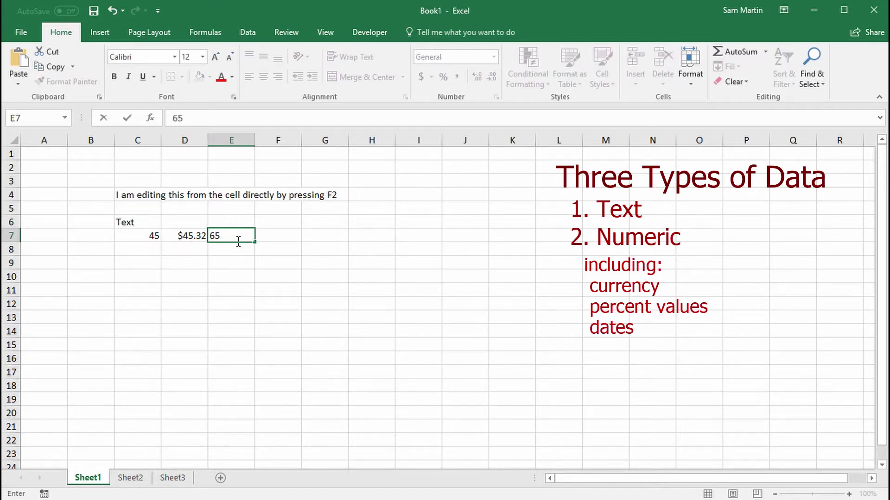
pyautogui.write('%')
pyautogui.press('Return')
pyautogui.click(236, 237)
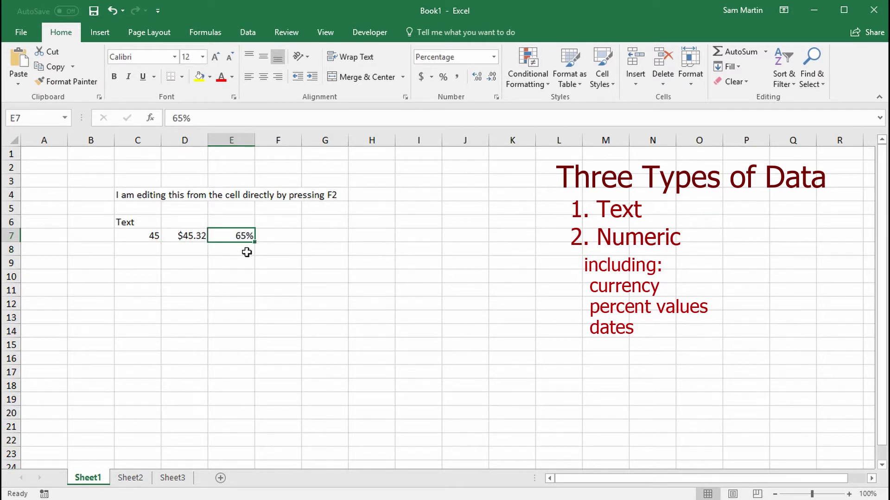
# - Enter the date 24/01/2018 in F7
pyautogui.click(280, 236)
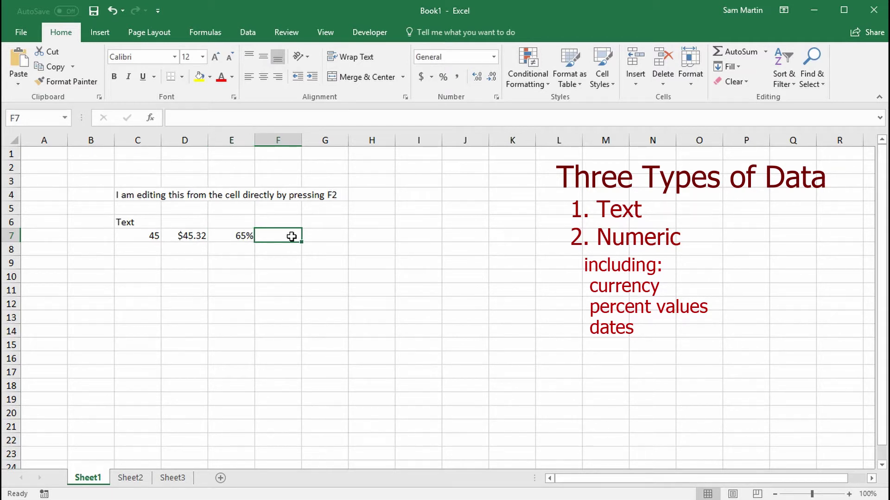
pyautogui.write('24/')
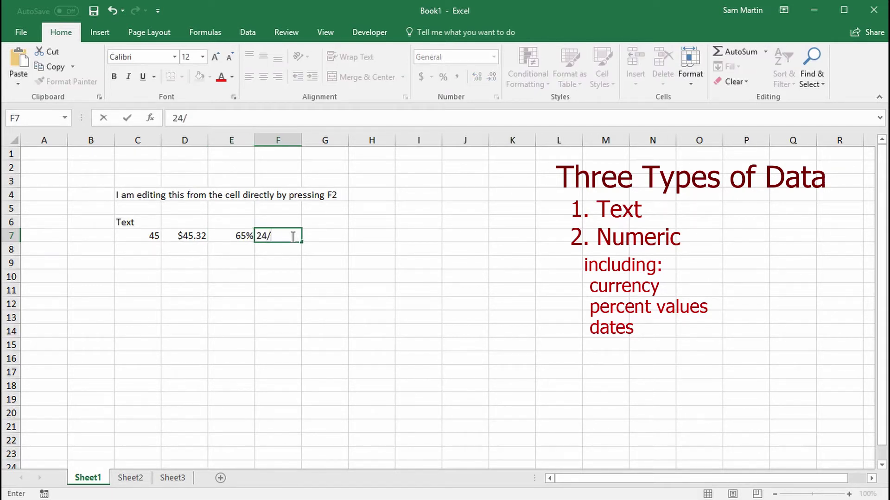
pyautogui.write('01/2018')
pyautogui.press('Return')
pyautogui.click(289, 236)
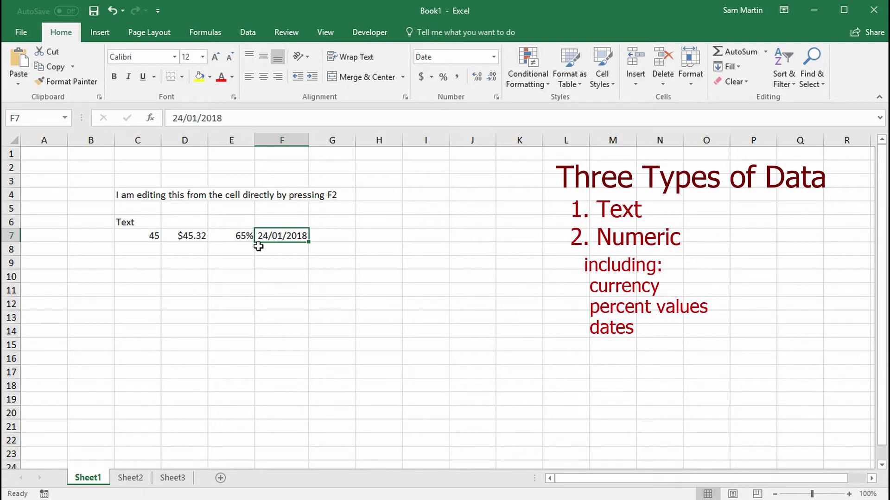
# - Enter the formula =45+16 in C8
pyautogui.click(131, 252)
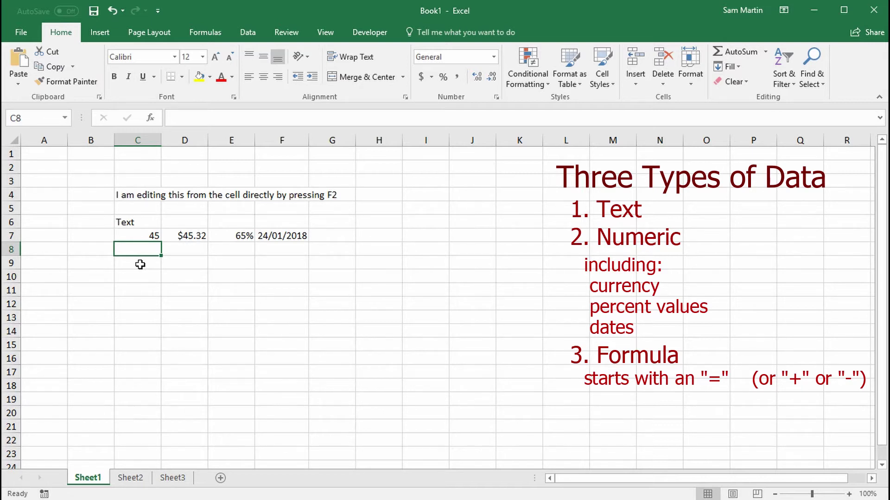
pyautogui.write('=')
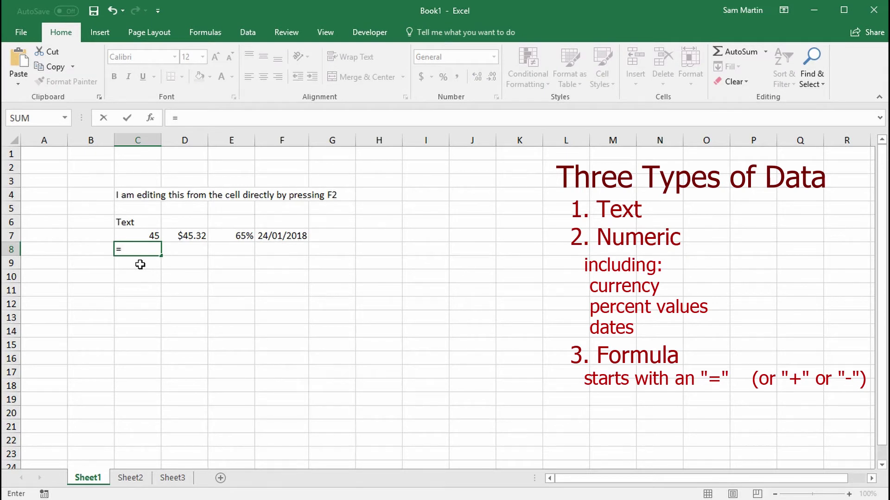
pyautogui.write('45+16')
pyautogui.press('Return')
# - Examine the formula stored in C8 in the formula bar and in the cell, and compare it with the values in C7:F7
pyautogui.click(124, 250)
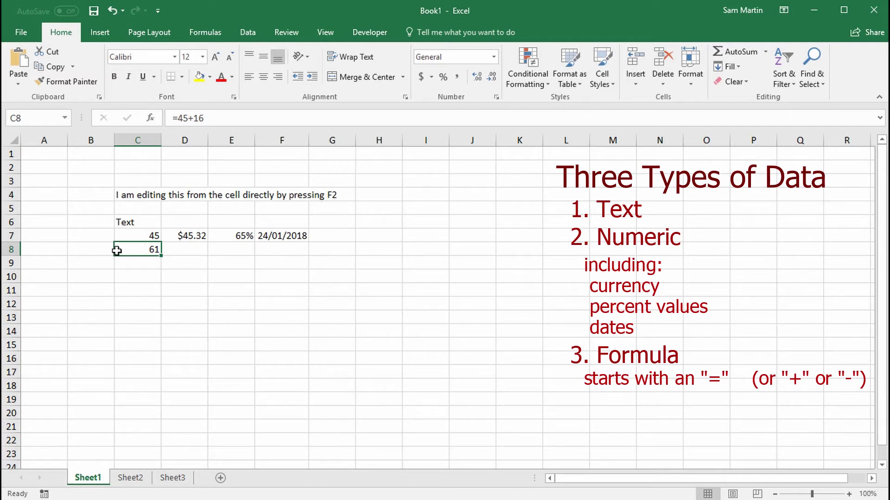
pyautogui.moveTo(171, 119); pyautogui.dragTo(205, 118)
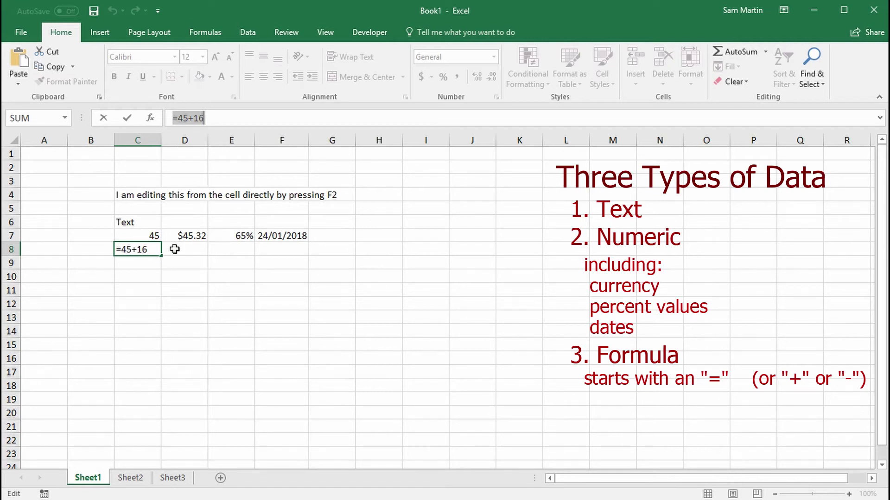
pyautogui.press('Return')
pyautogui.click(137, 249)
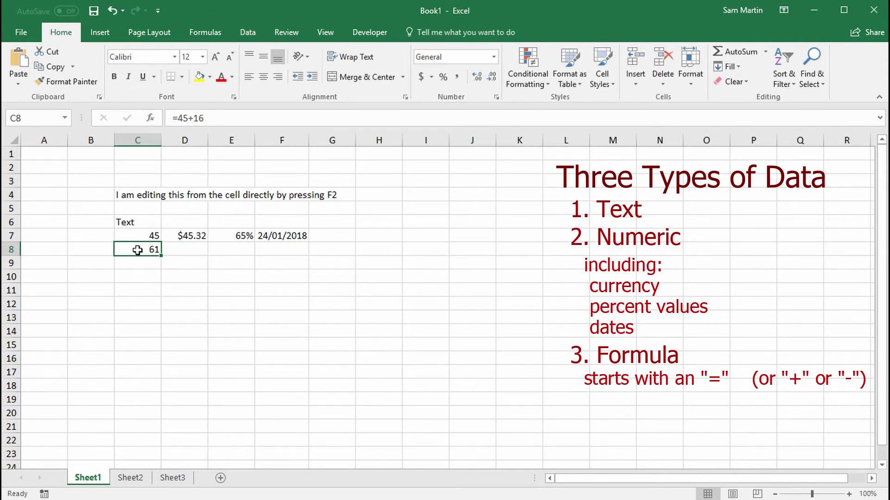
pyautogui.doubleClick(137, 250)
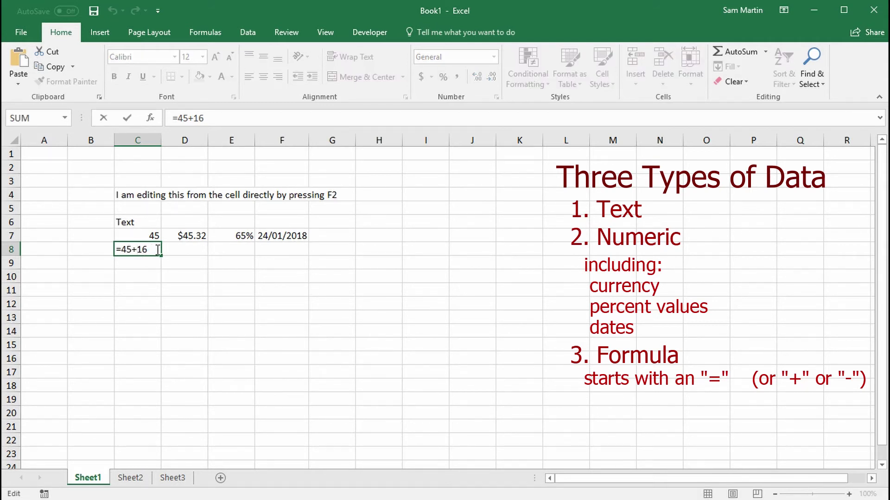
pyautogui.moveTo(155, 251); pyautogui.dragTo(118, 251)
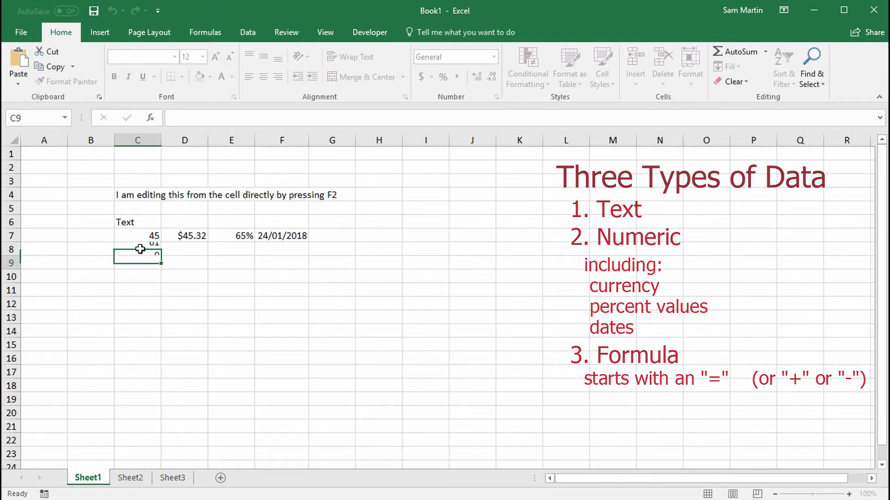
pyautogui.press('Escape')
pyautogui.moveTo(133, 233); pyautogui.dragTo(280, 236)
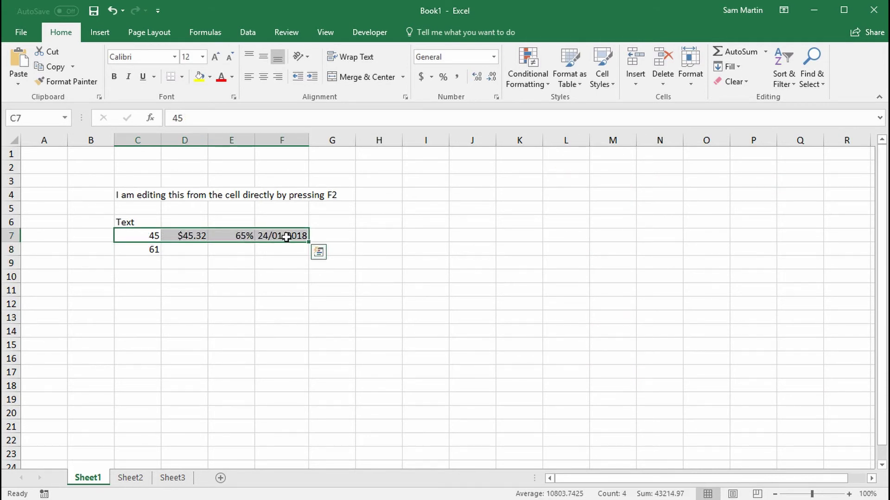
pyautogui.click(136, 250)
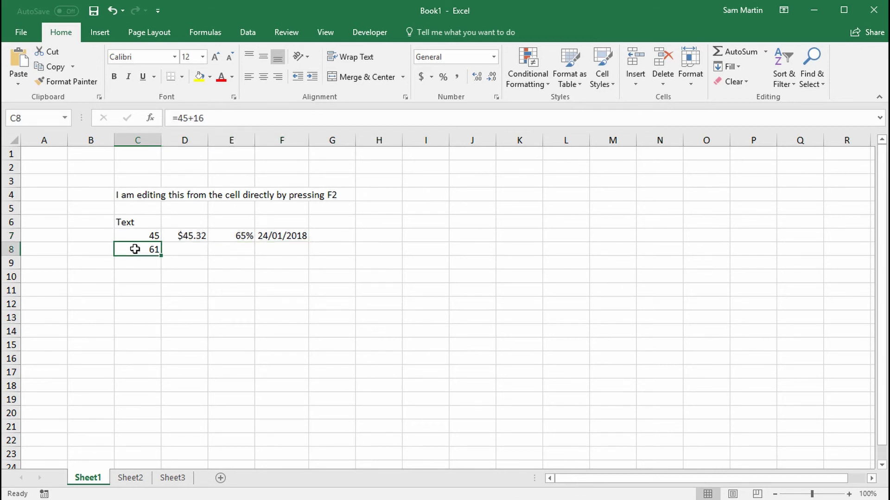
# - Enter the sample text sdfsd in D10 and the number 122 in E10
pyautogui.click(198, 274)
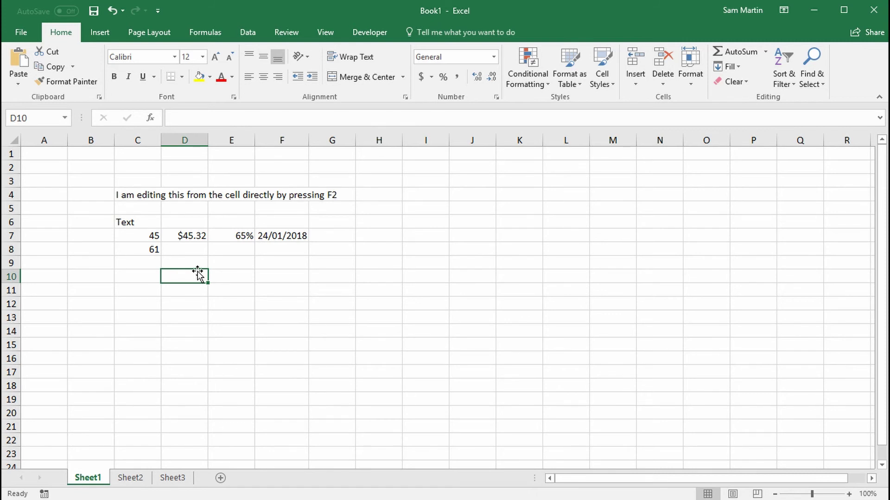
pyautogui.write('sdfsd')
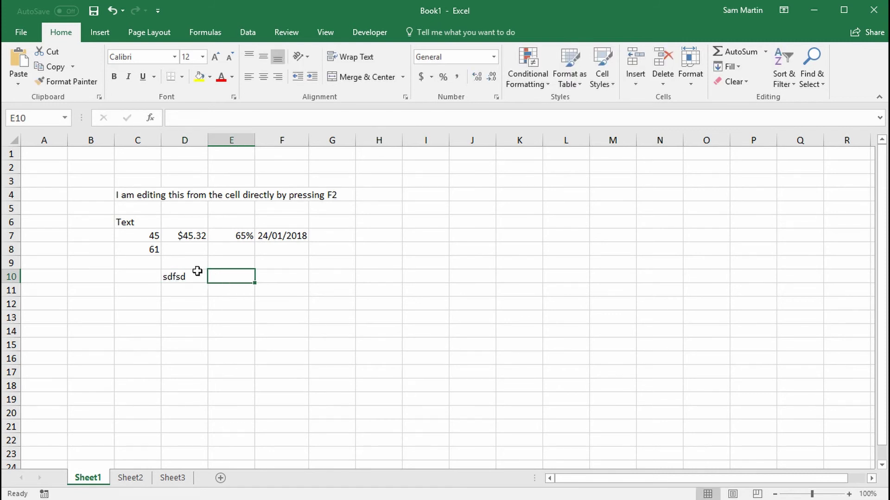
pyautogui.write('122')
pyautogui.press('Return')
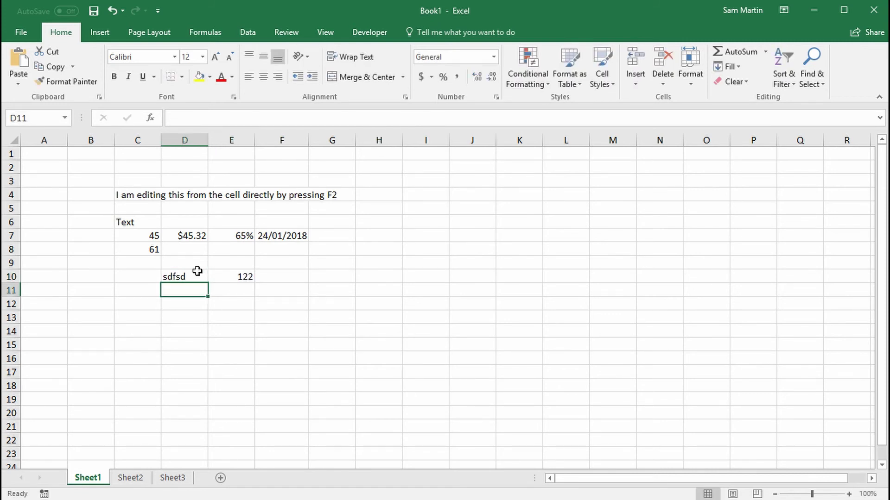
# - Enter the sample text sdfsdfr in D11 and the currency value $45 in E11
pyautogui.write('sdfsdfr')
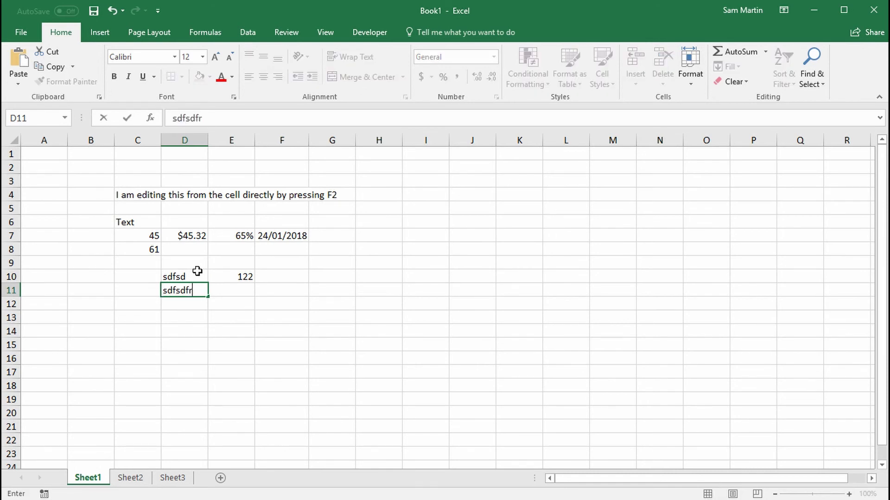
pyautogui.press('Tab')
pyautogui.write('$45')
pyautogui.press('Return')
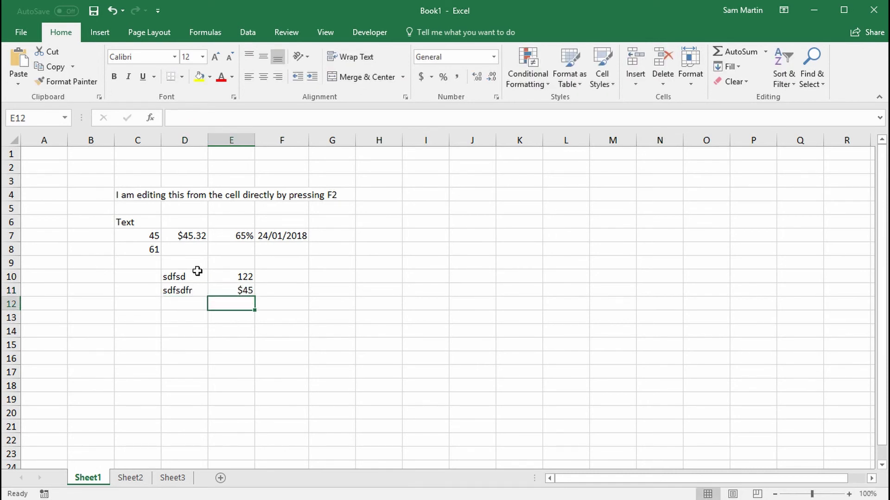
# - Enter the date 15/05/2018 in E12
pyautogui.write('15/05/2018')
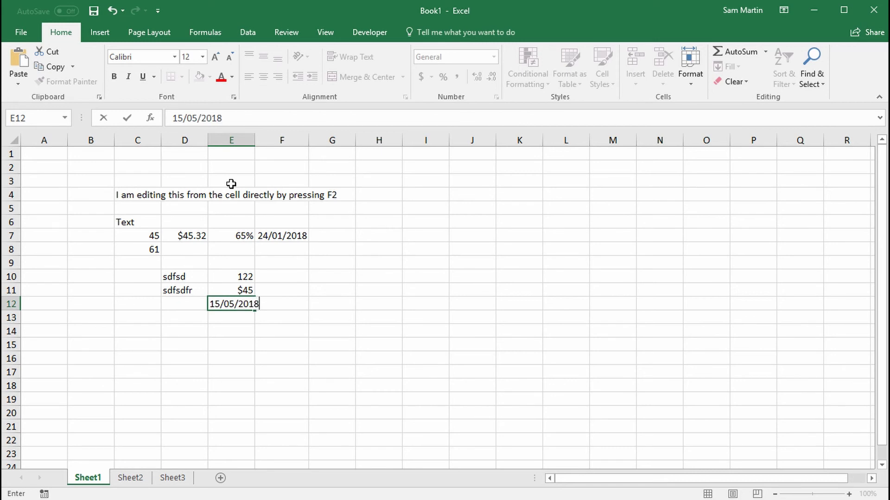
pyautogui.press('Return')
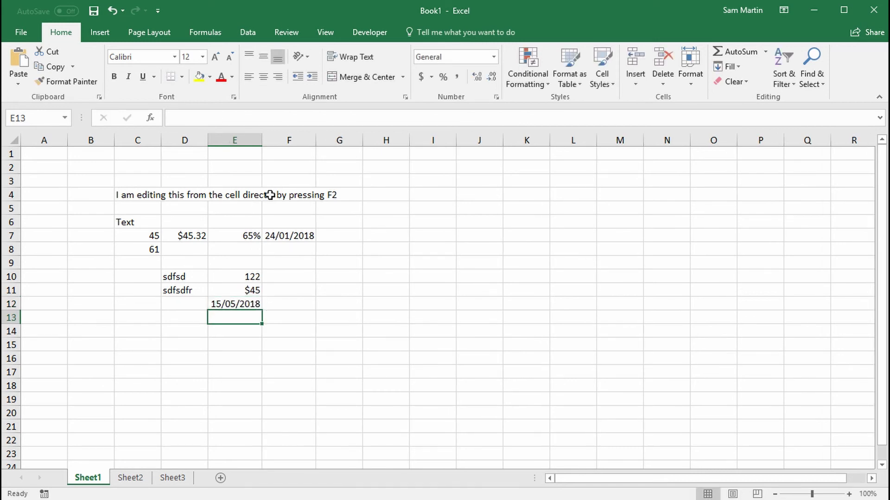